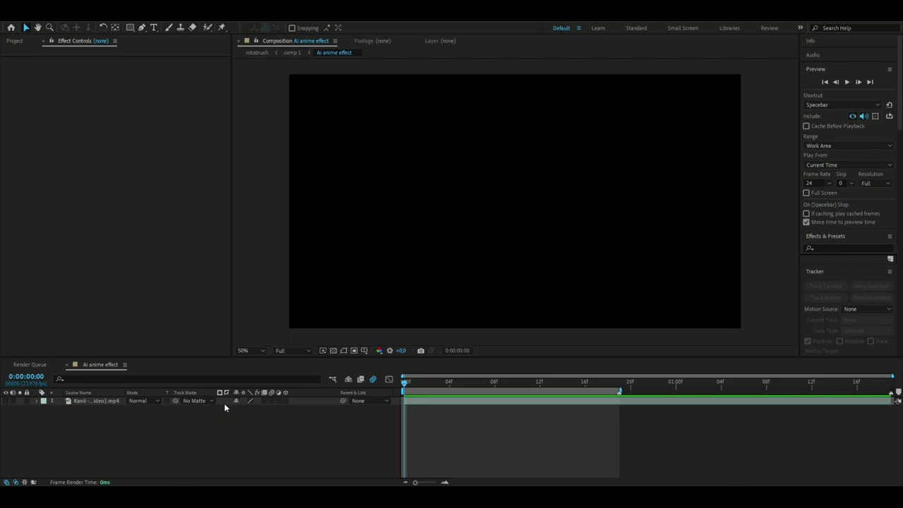
# Turn on the music video layer, preview the clip, and return the playhead to the first frame.
pyautogui.click(6, 401)
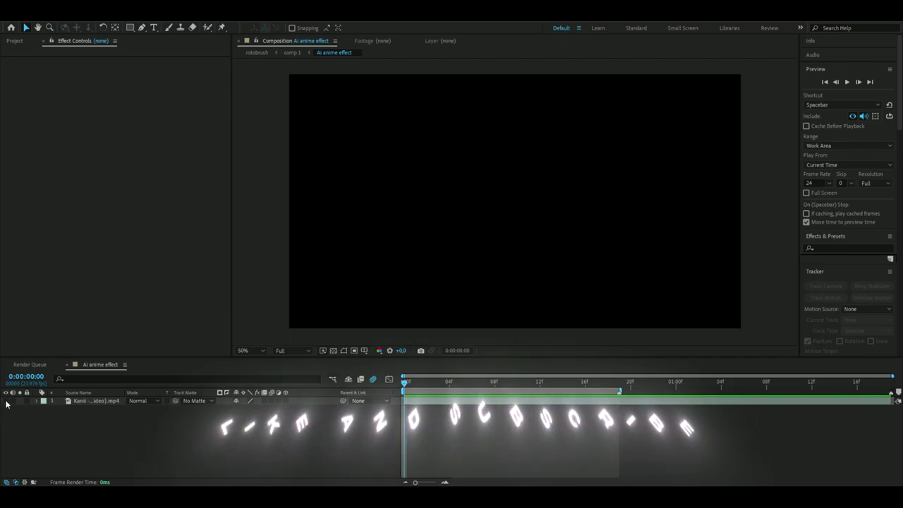
pyautogui.press('space')
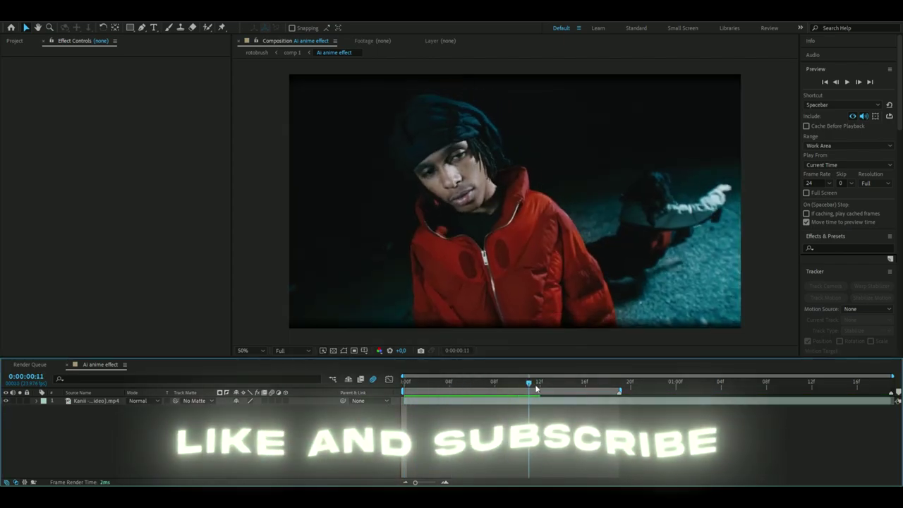
pyautogui.press('space')
pyautogui.click(406, 400)
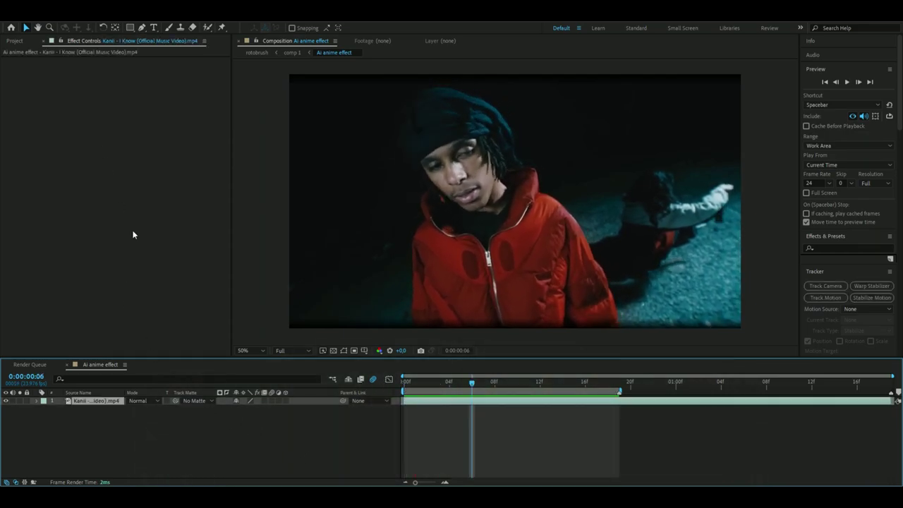
pyautogui.press('Home')
pyautogui.click(268, 267)
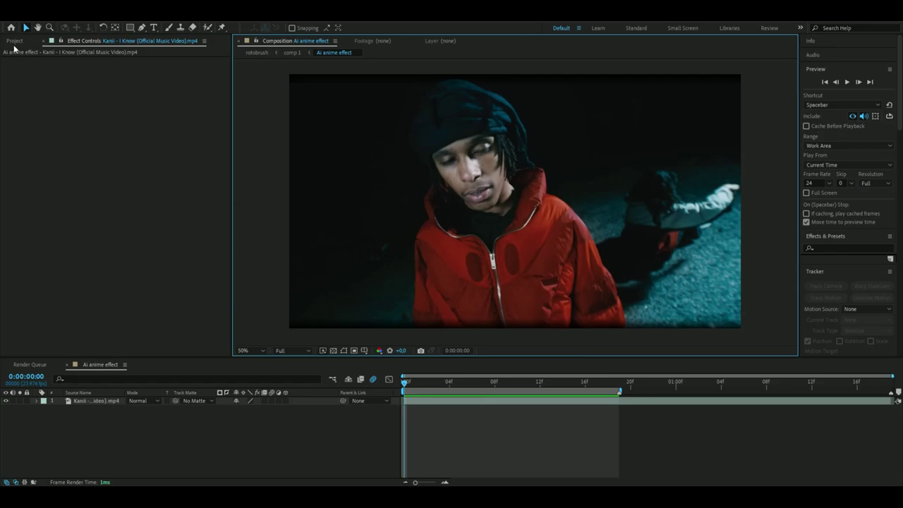
# Add the Ai anime effect comp to the Render Queue with a PNG Sequence output module.
pyautogui.click(13, 14)
pyautogui.moveTo(40, 171)
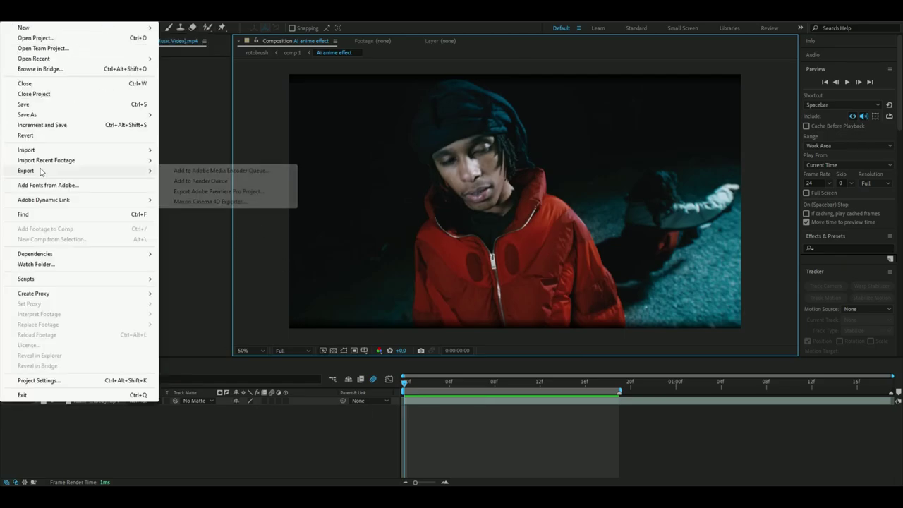
pyautogui.click(196, 181)
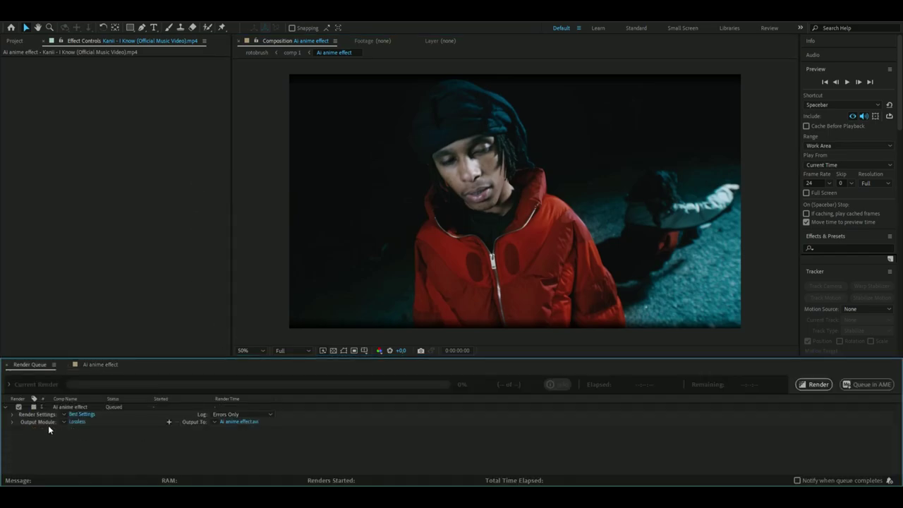
pyautogui.click(71, 422)
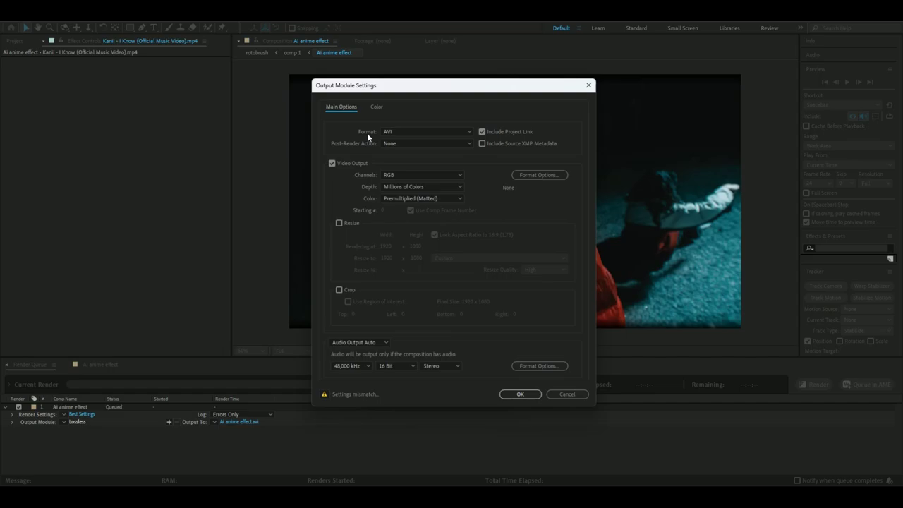
pyautogui.click(405, 131)
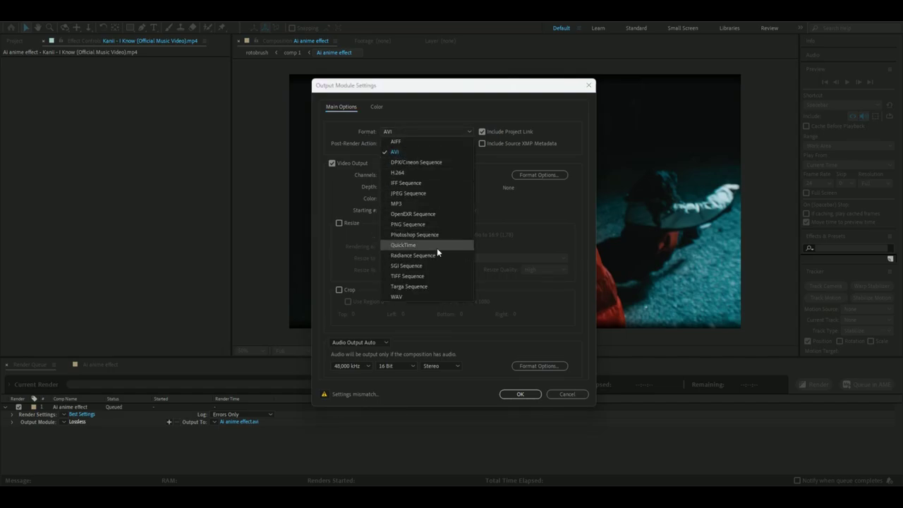
pyautogui.click(426, 224)
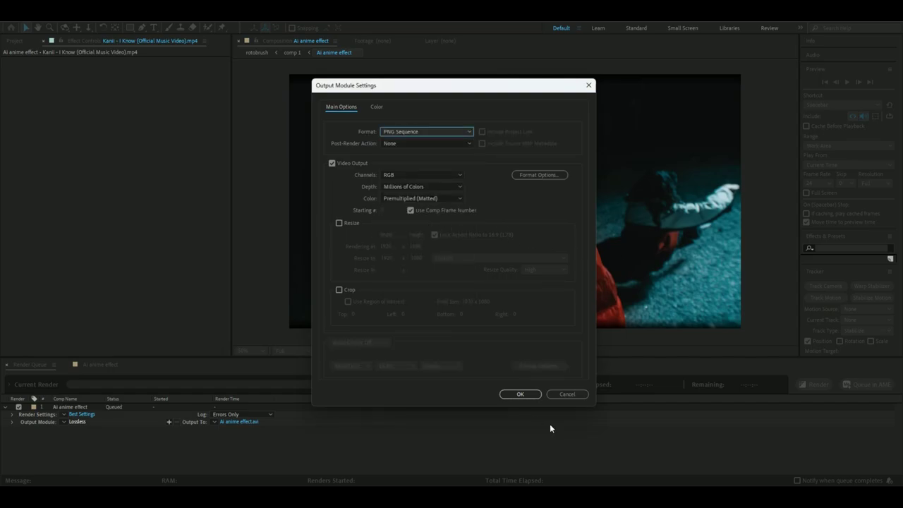
pyautogui.click(520, 394)
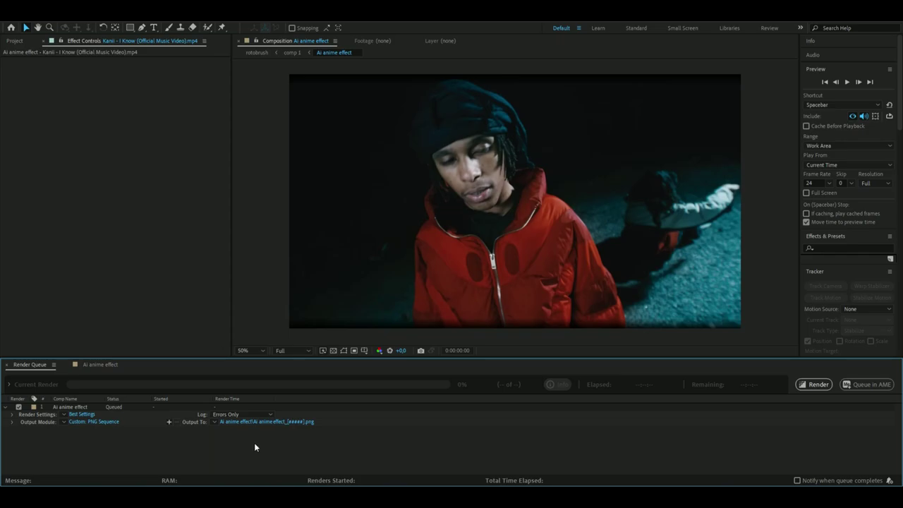
# Render the PNG frames, then generate an anime version of a frame in DeepAI using the prompt 'anime'.
pyautogui.click(814, 385)
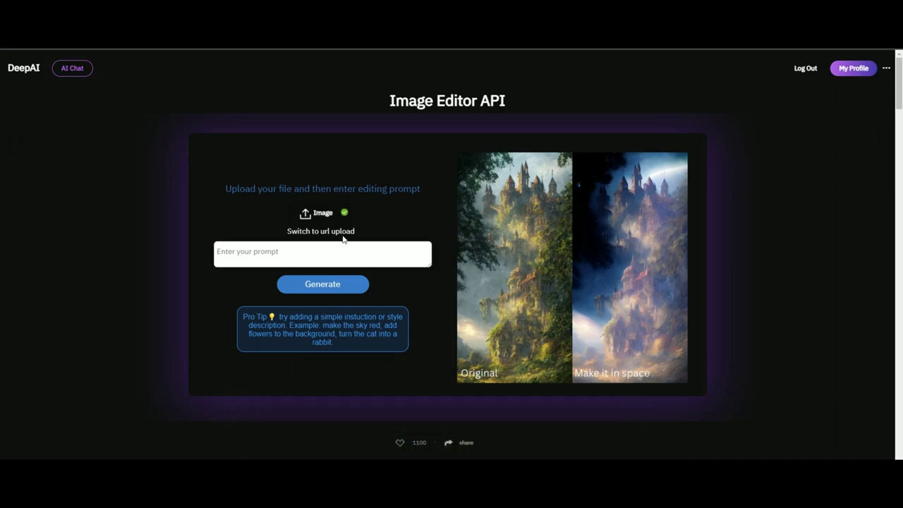
pyautogui.click(243, 251)
pyautogui.write('anime')
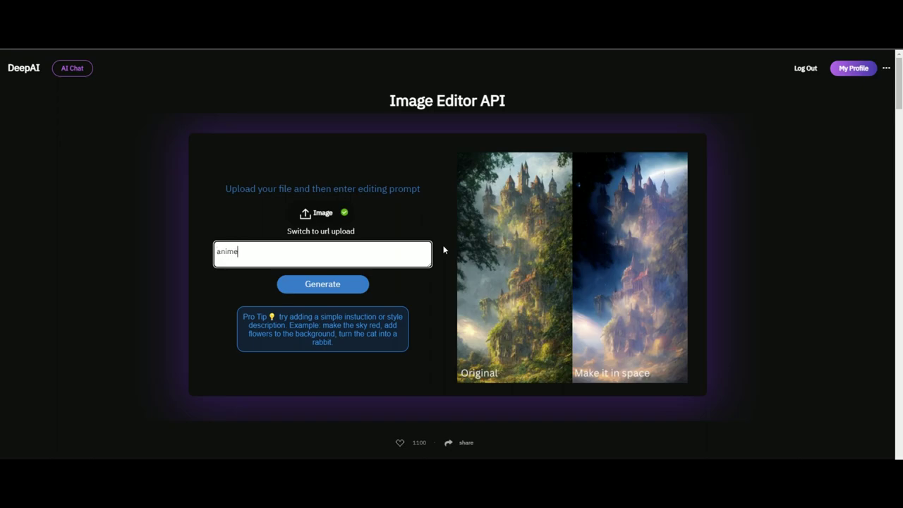
pyautogui.click(299, 289)
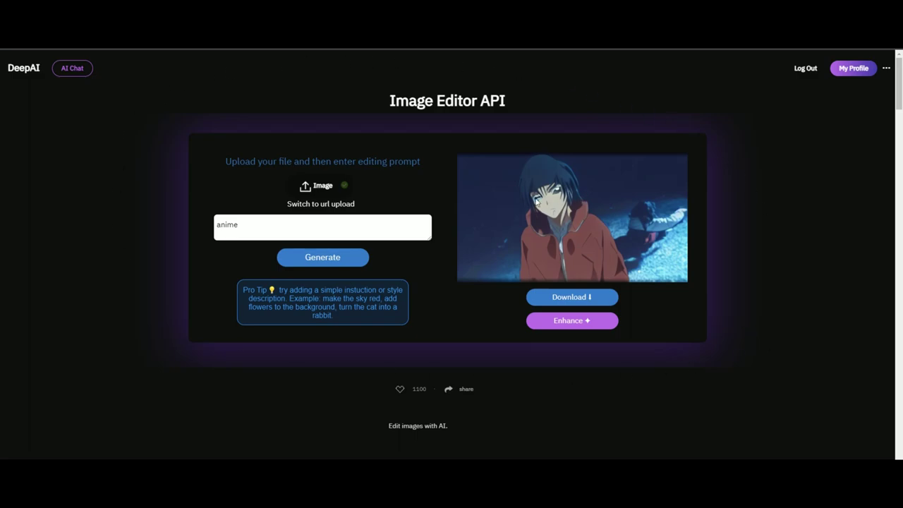
# Regenerate the anime image from the 'anime' prompt and enhance the result.
pyautogui.click(254, 223)
pyautogui.press('Return')
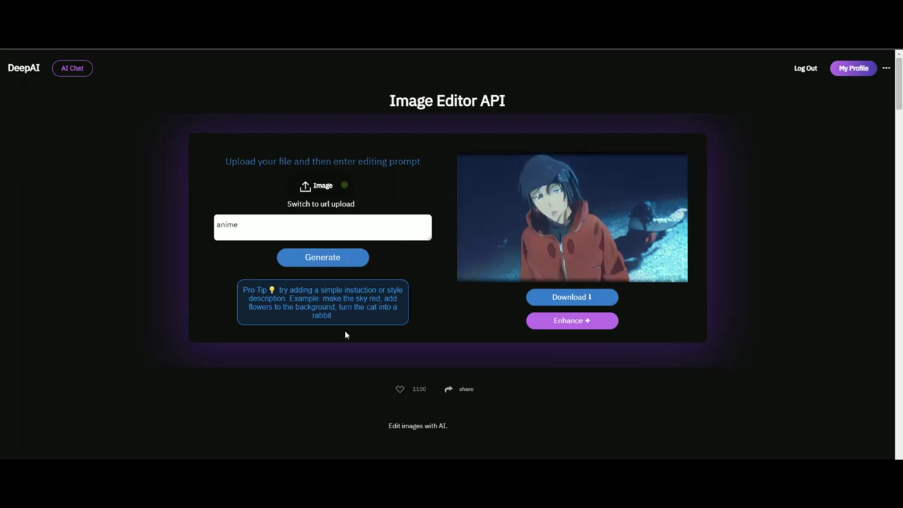
pyautogui.click(571, 324)
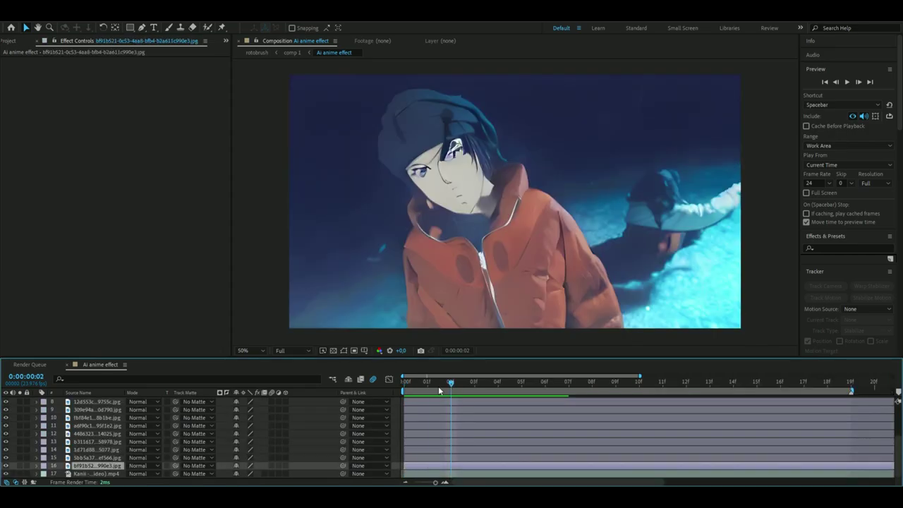
# Trim the anime frame layers into a one-frame staircase: layer 15 at frame 01, layer 14 at 02, and so on.
pyautogui.moveTo(438, 386); pyautogui.dragTo(418, 396)
pyautogui.click(429, 454)
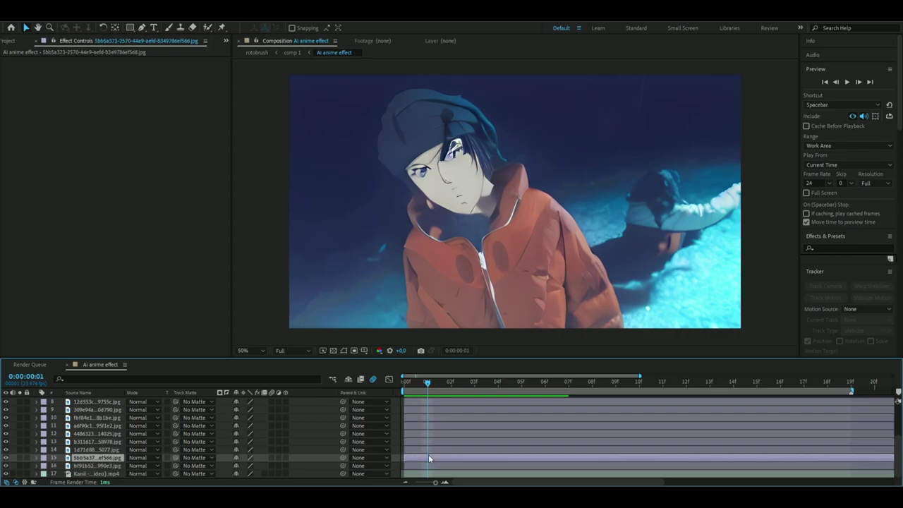
pyautogui.press('[')
pyautogui.click(421, 460)
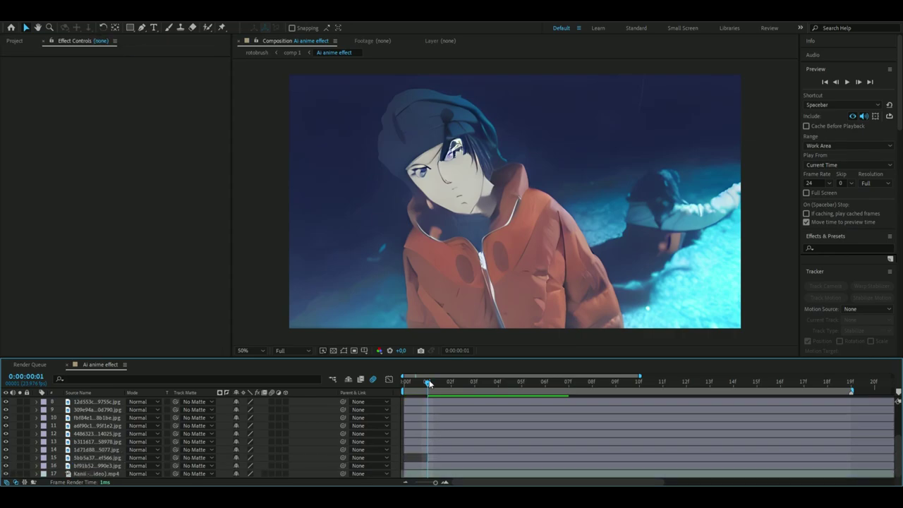
pyautogui.moveTo(428, 383); pyautogui.dragTo(450, 383)
pyautogui.click(445, 452)
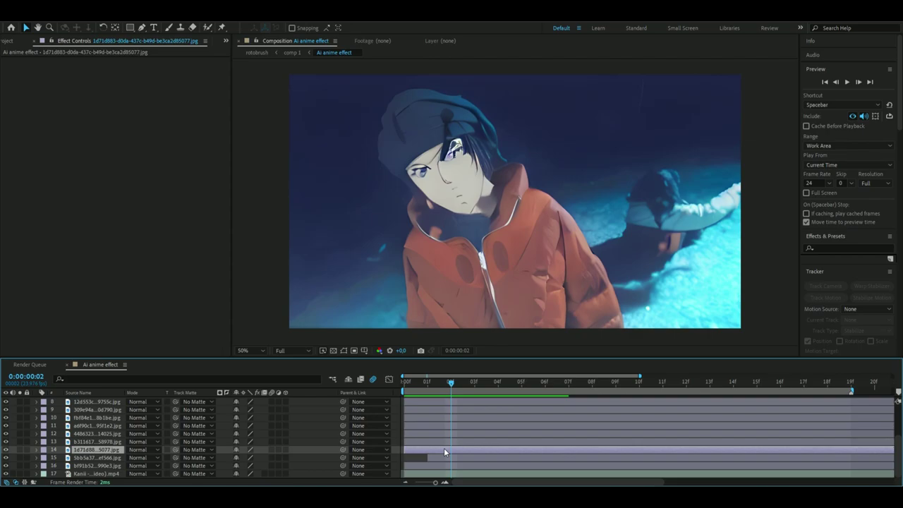
pyautogui.press('[')
pyautogui.press('pagedown')
pyautogui.hotkey('ctrl', 'Up')
pyautogui.press('[')
pyautogui.press('pagedown')
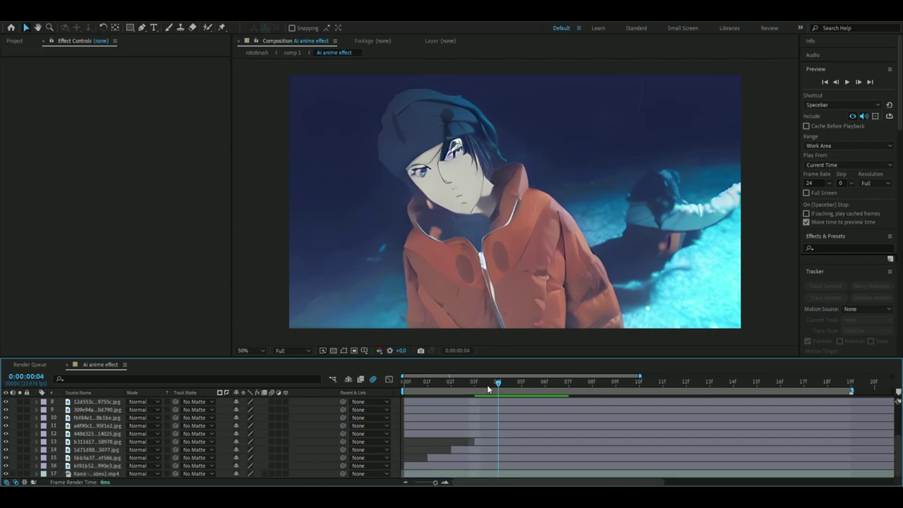
pyautogui.click(492, 433)
pyautogui.press('[')
pyautogui.press('pagedown')
pyautogui.hotkey('ctrl', 'Up')
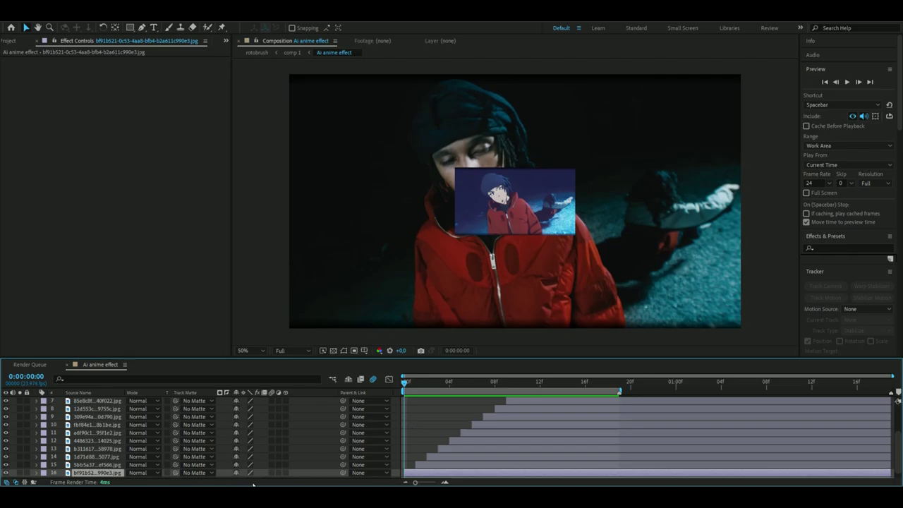
# Scale layer 16 up to 363% to fill the composition and play back the sequence.
pyautogui.press('s')
pyautogui.moveTo(247, 473); pyautogui.dragTo(358, 466)
pyautogui.hotkey('ctrl', 'shift', 'a')
pyautogui.scroll(3, 372, 425)
pyautogui.press('space')
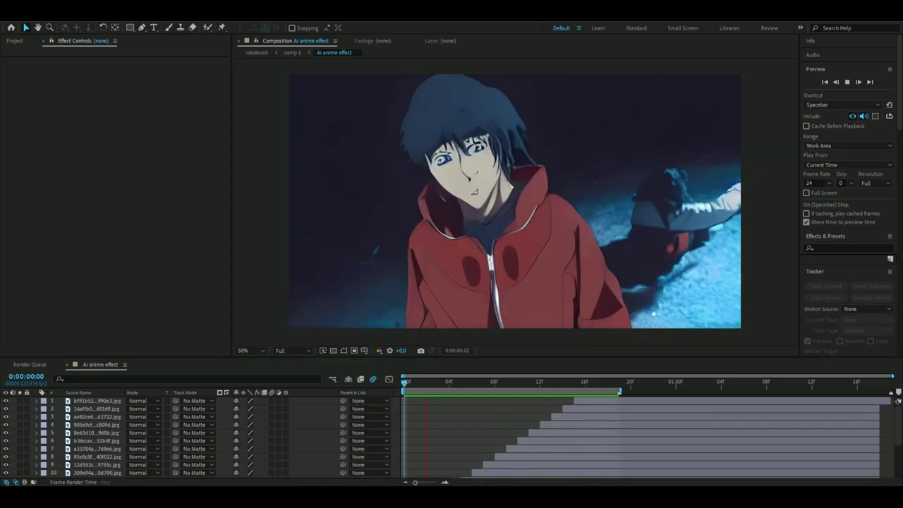
# Add an adjustment layer with the Sharpen effect and rename it 'shapren'.
pyautogui.click(102, 403)
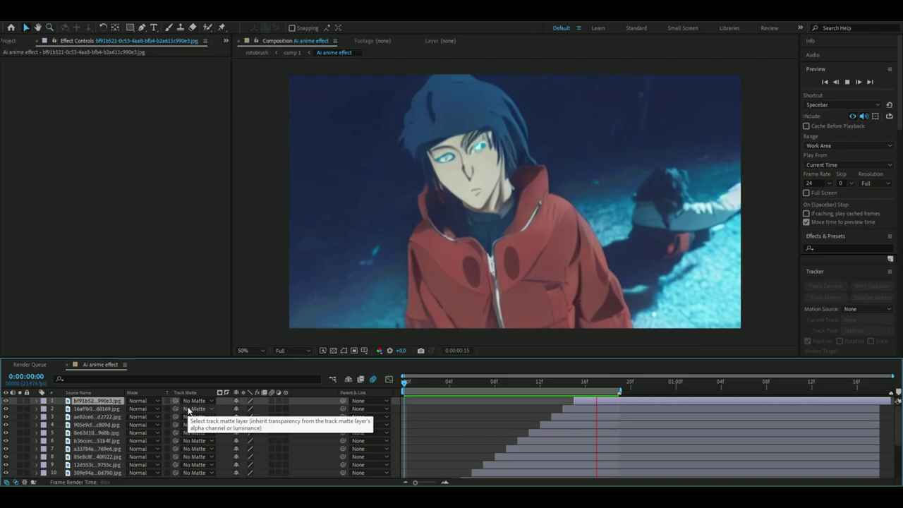
pyautogui.click(436, 384)
pyautogui.hotkey('ctrl', 'alt', 'y')
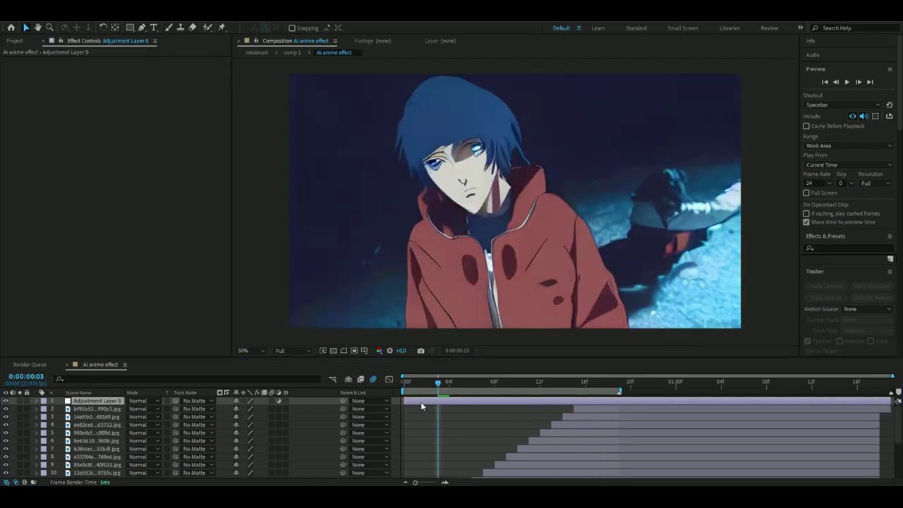
pyautogui.hotkey('ctrl', 'space')
pyautogui.write('sha')
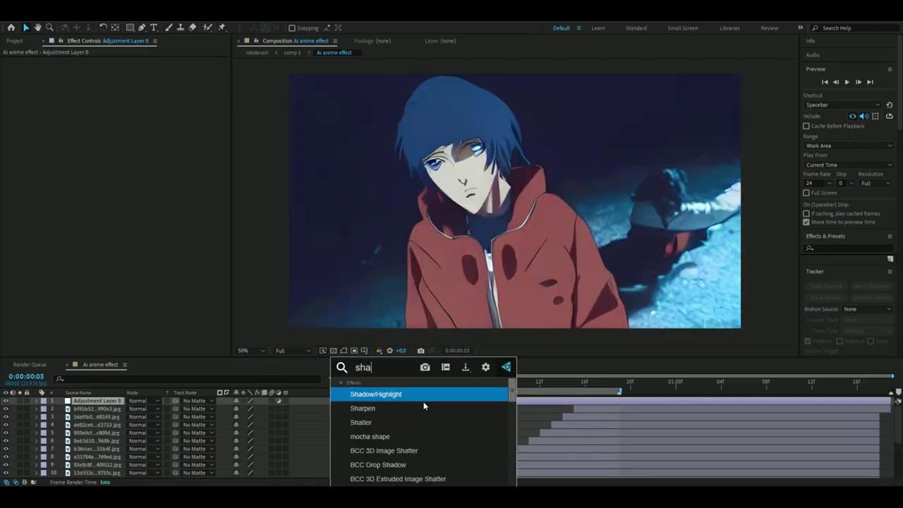
pyautogui.click(423, 407)
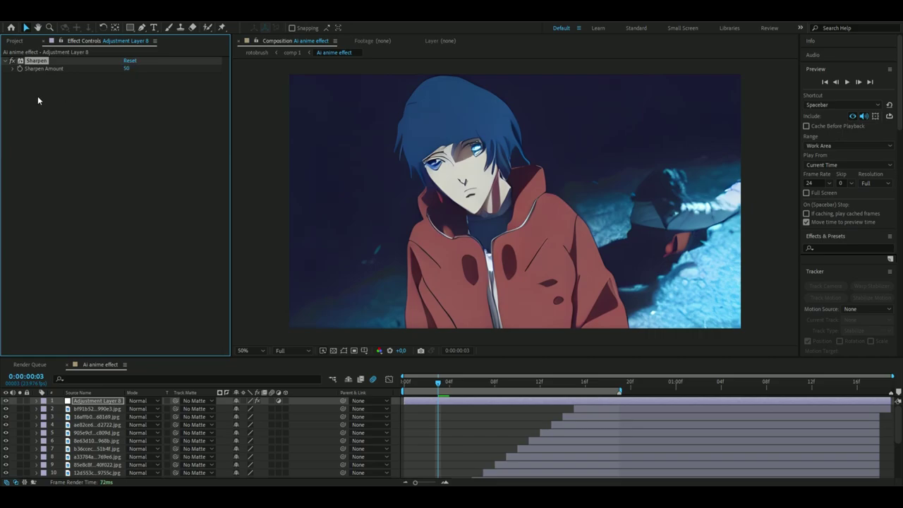
pyautogui.click(97, 401)
pyautogui.press('Return')
pyautogui.write('shapren')
pyautogui.press('Return')
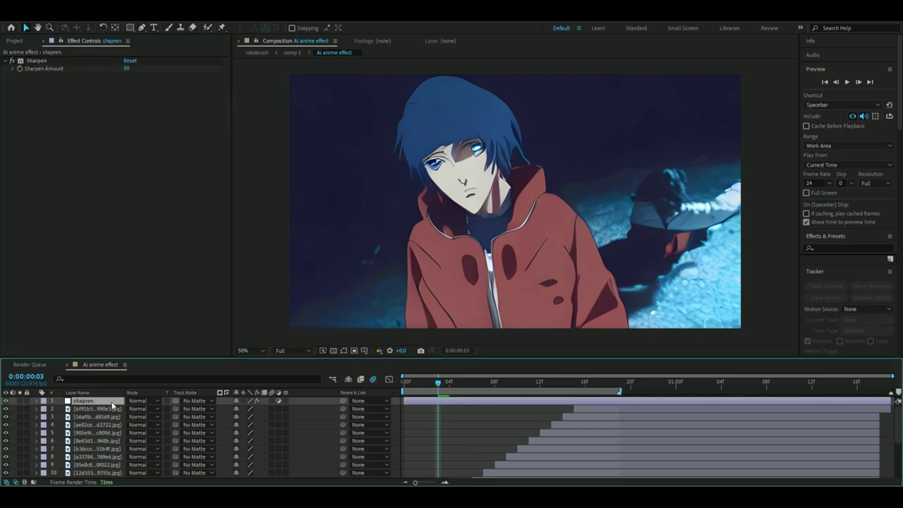
# Add a second adjustment layer with a Curves S-curve for contrast and rename it 'curves'.
pyautogui.hotkey('ctrl', 'alt', 'y')
pyautogui.hotkey('ctrl', 'space')
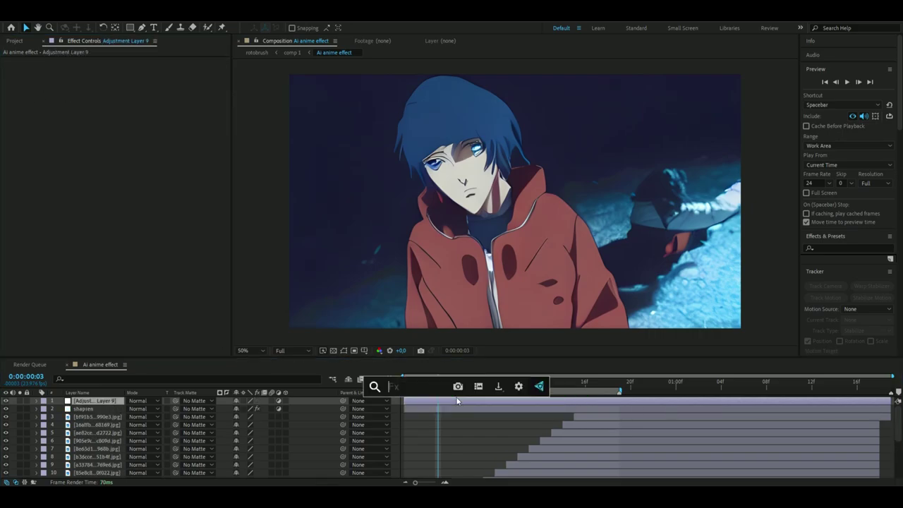
pyautogui.write('curves')
pyautogui.press('Return')
pyautogui.moveTo(112, 129); pyautogui.dragTo(105, 123)
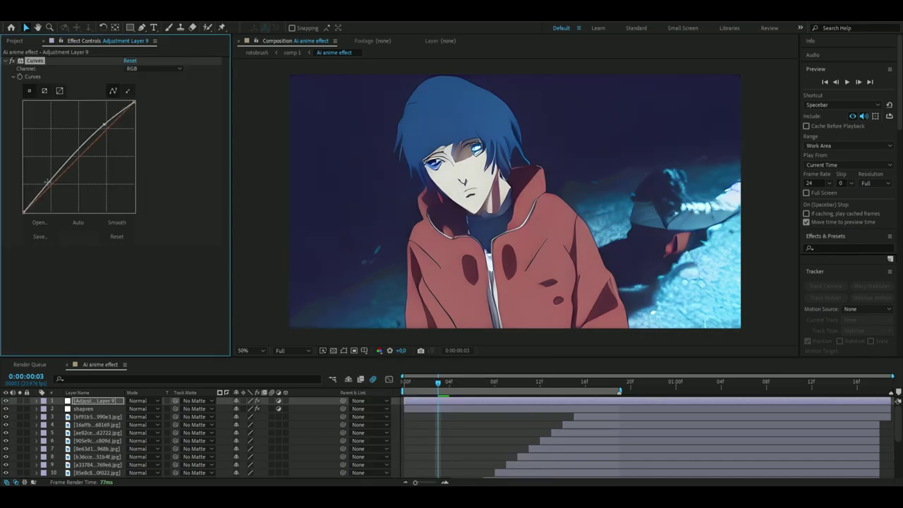
pyautogui.moveTo(46, 182); pyautogui.dragTo(57, 189)
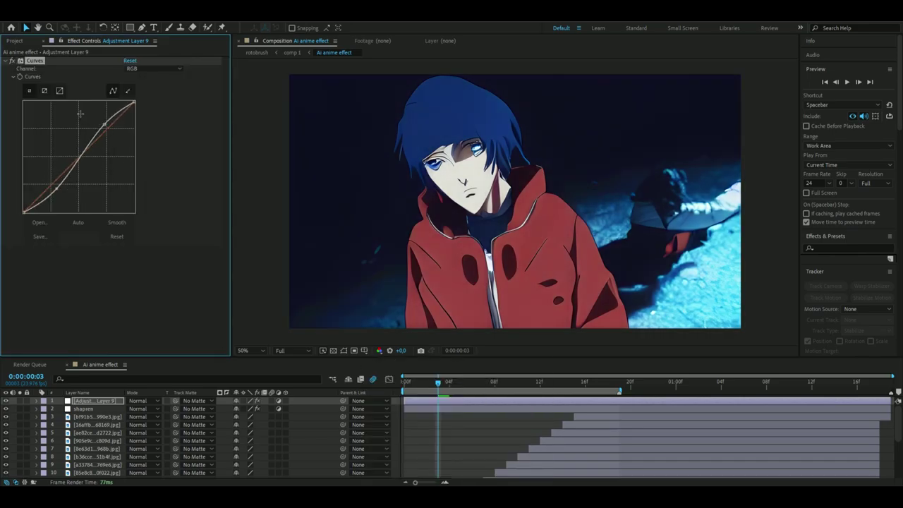
pyautogui.press(',')
pyautogui.press('Home')
pyautogui.press('space')
pyautogui.press('Return')
pyautogui.write('curves')
pyautogui.press('Return')
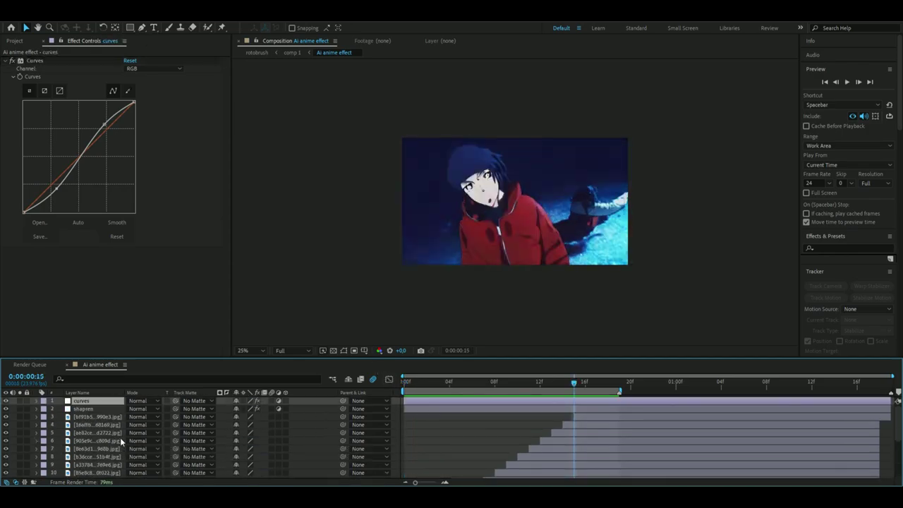
pyautogui.scroll(-5, 117, 446)
# Pre-compose all the frame layers into 'ai anime' and apply RSMB motion blur to it.
pyautogui.keyDown('shift'); pyautogui.click(106, 473); pyautogui.keyUp('shift')
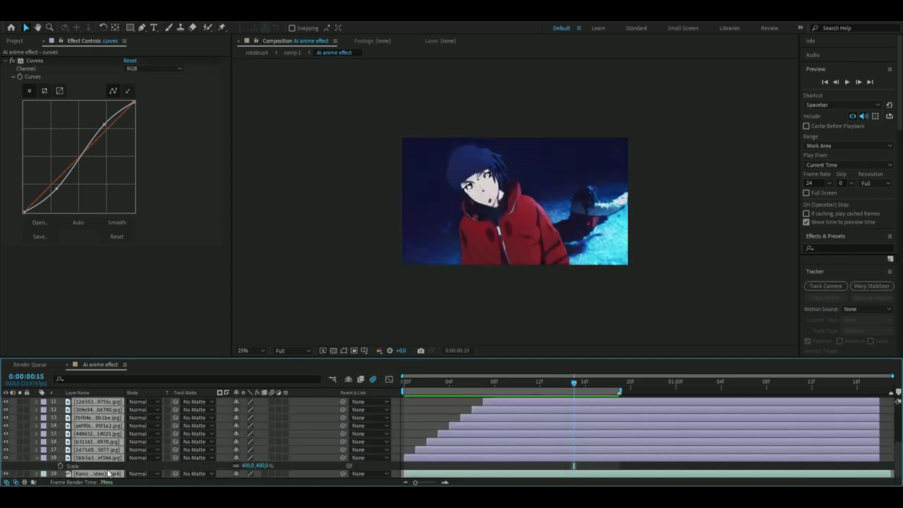
pyautogui.rightClick(110, 474)
pyautogui.click(141, 378)
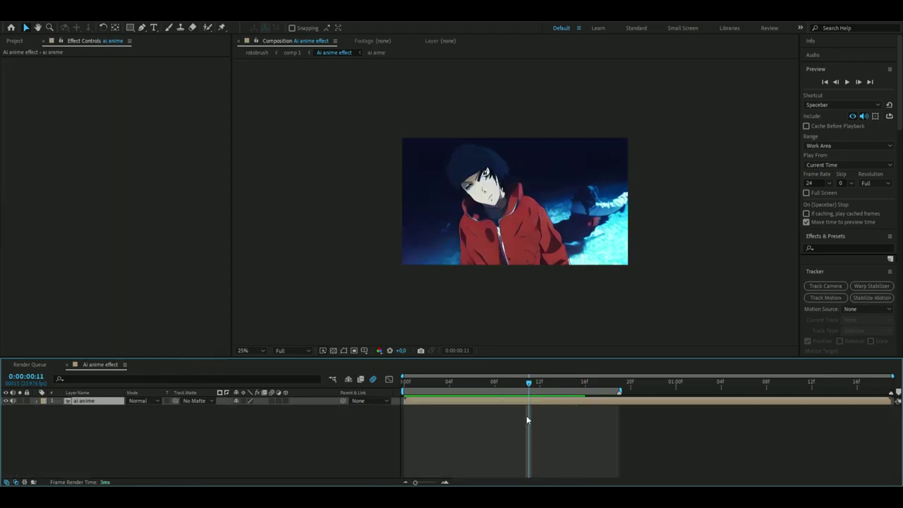
pyautogui.hotkey('ctrl', 'space')
pyautogui.write('rs')
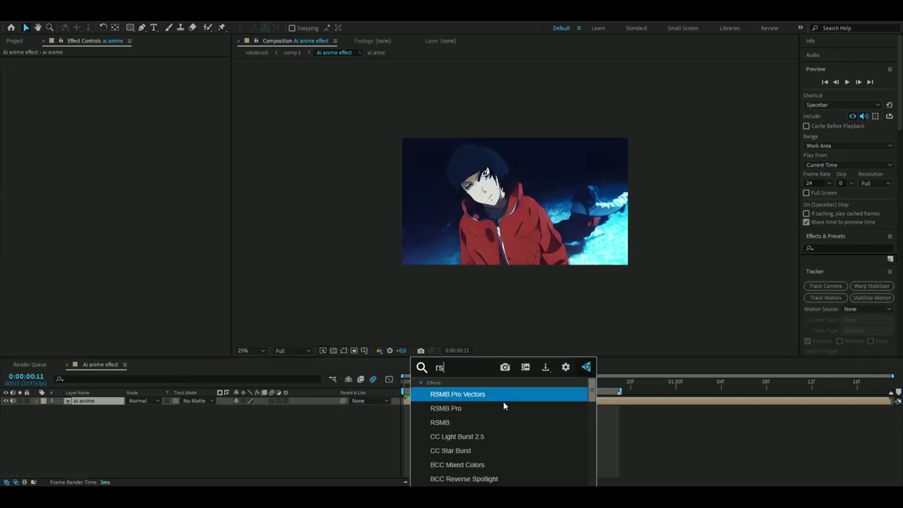
pyautogui.click(508, 422)
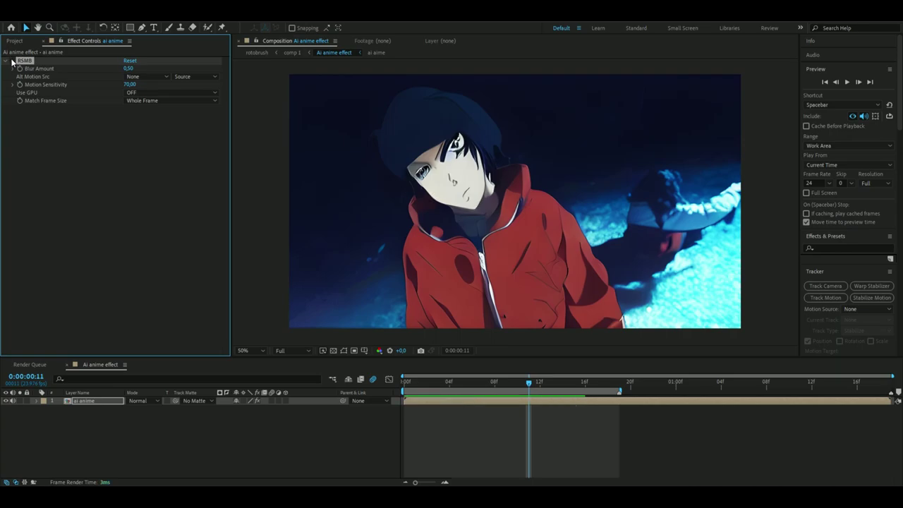
# Set RSMB Blur Amount to 1.00 and use 'ai anime' as the alternate motion source.
pyautogui.press('space')
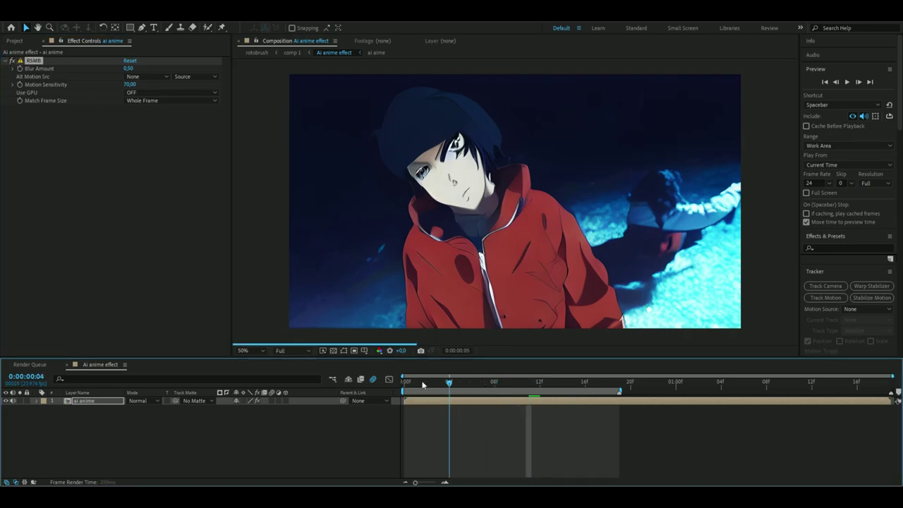
pyautogui.click(130, 68)
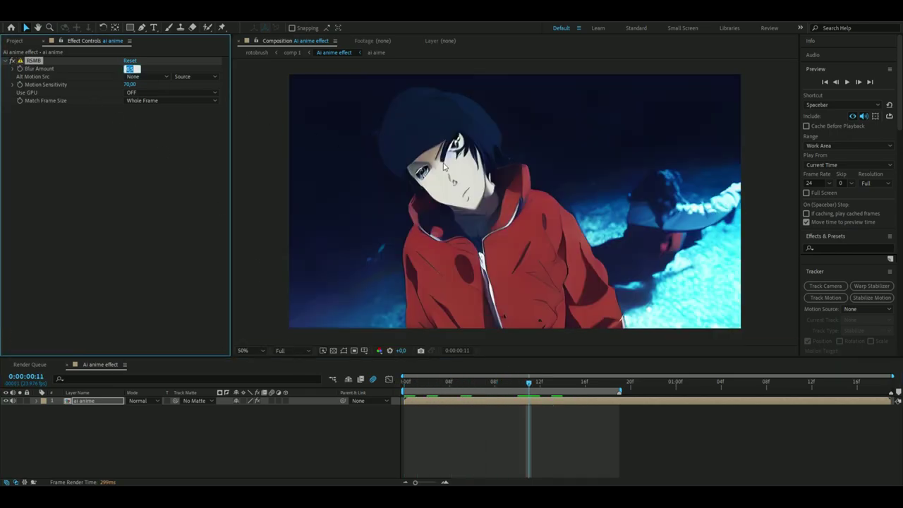
pyautogui.write('1')
pyautogui.press('Return')
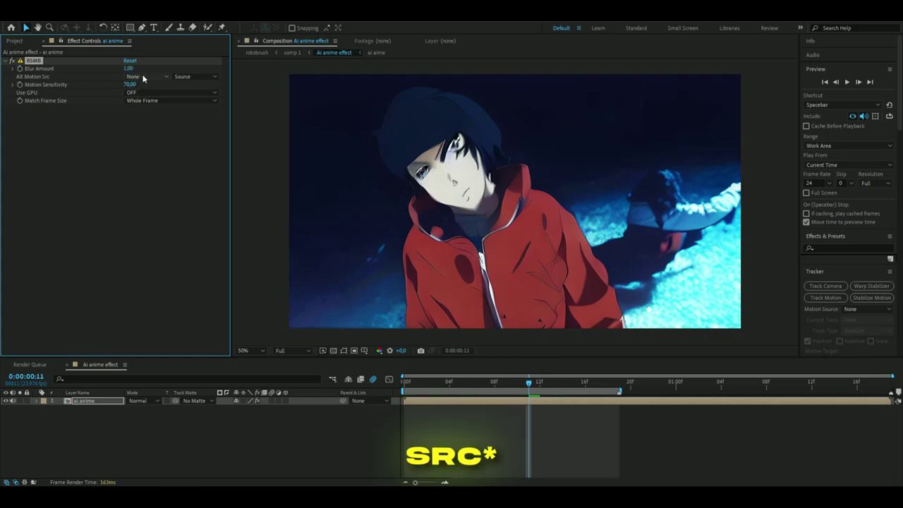
pyautogui.click(143, 77)
pyautogui.click(162, 101)
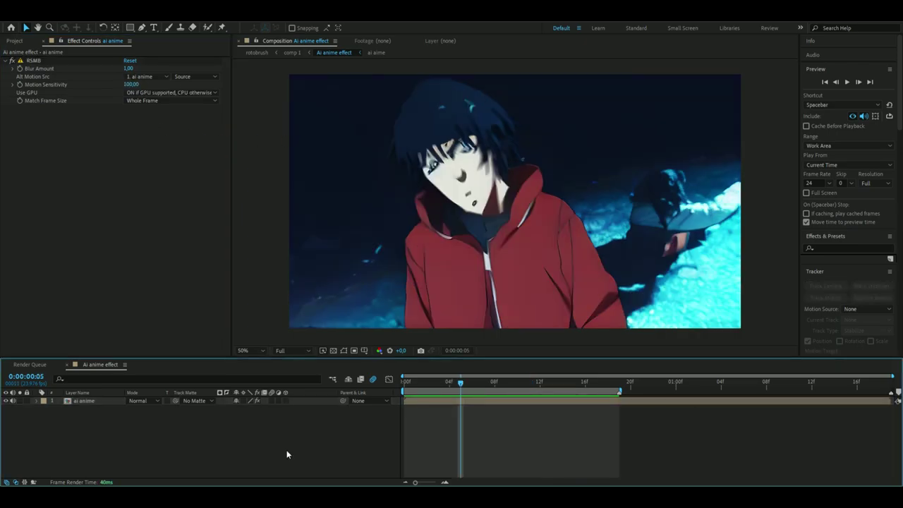
# Add Adjustment Layer 10 above 'ai anime', then select 'ai anime' with the playhead at frame 4.
pyautogui.hotkey('ctrl', 'alt', 'y')
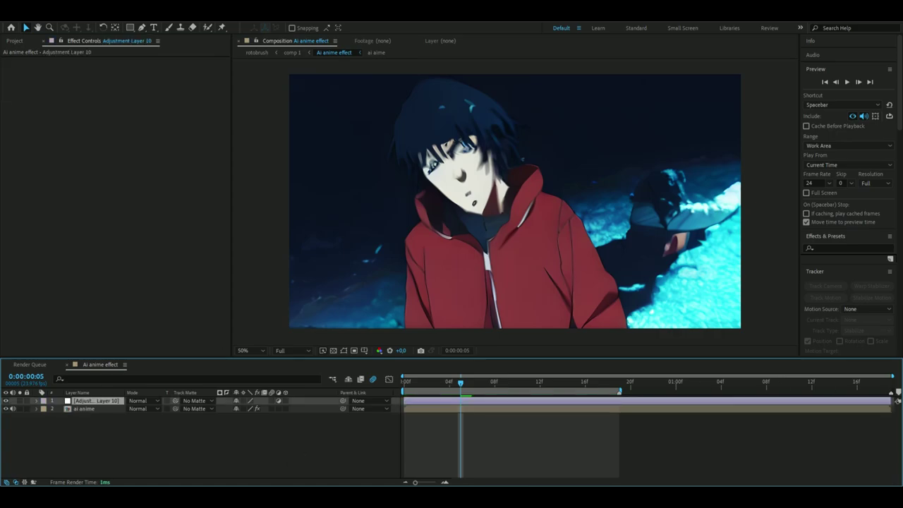
pyautogui.click(91, 412)
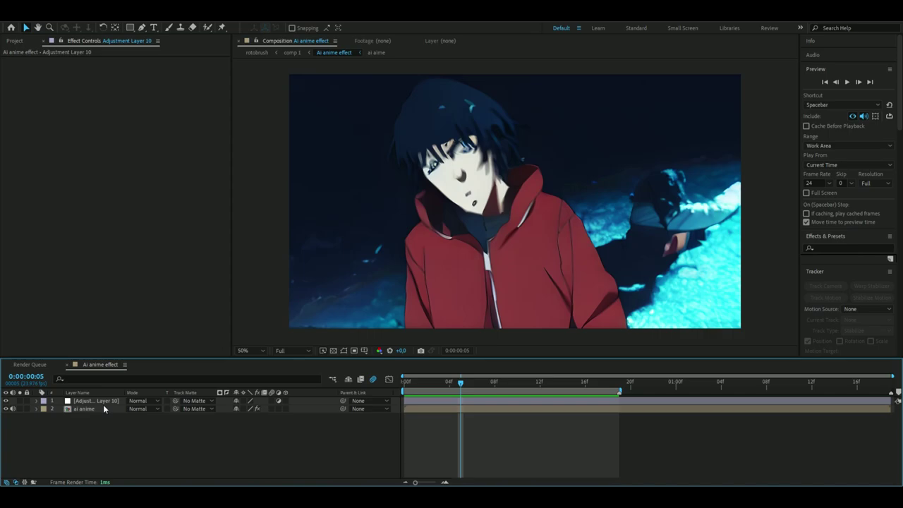
pyautogui.click(103, 405)
pyautogui.moveTo(460, 385)
pyautogui.mouseDown()
pyautogui.moveTo(454, 390)
pyautogui.moveTo(468, 401)
pyautogui.mouseUp()
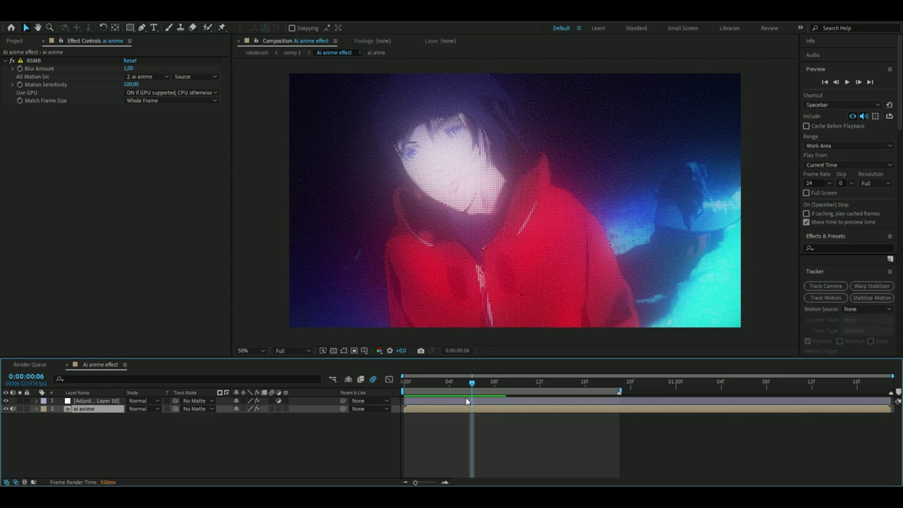
# Scrub frames 6 to 11 comparing the look, then switch Adjustment Layer 10's visibility off.
pyautogui.moveTo(487, 382); pyautogui.dragTo(461, 415)
pyautogui.click(8, 400)
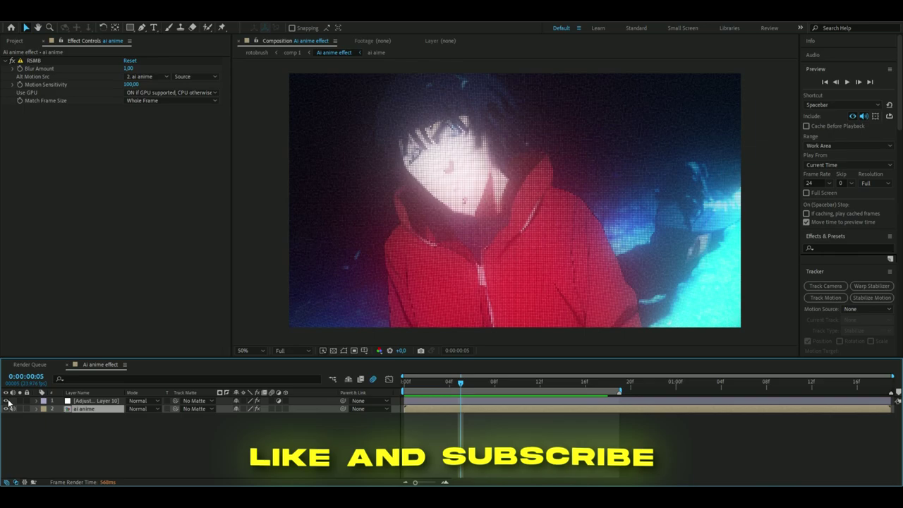
pyautogui.click(8, 400)
pyautogui.press('pagedown')
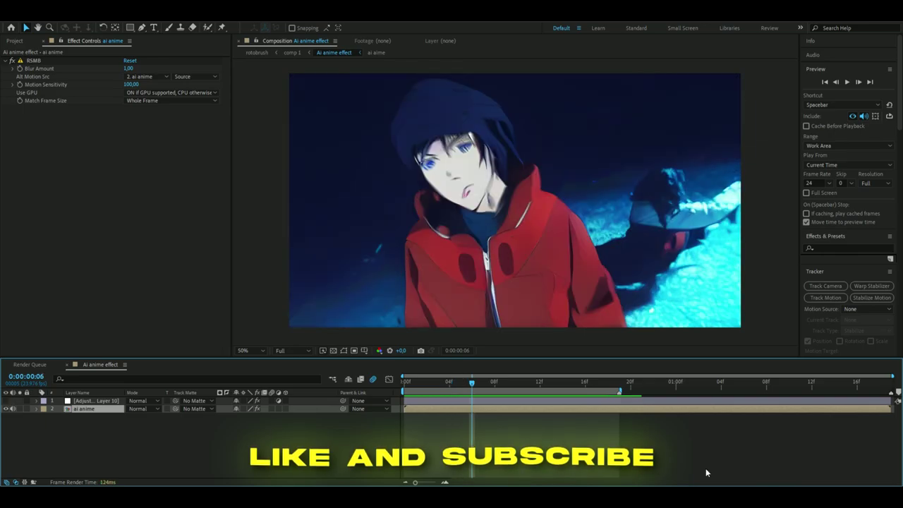